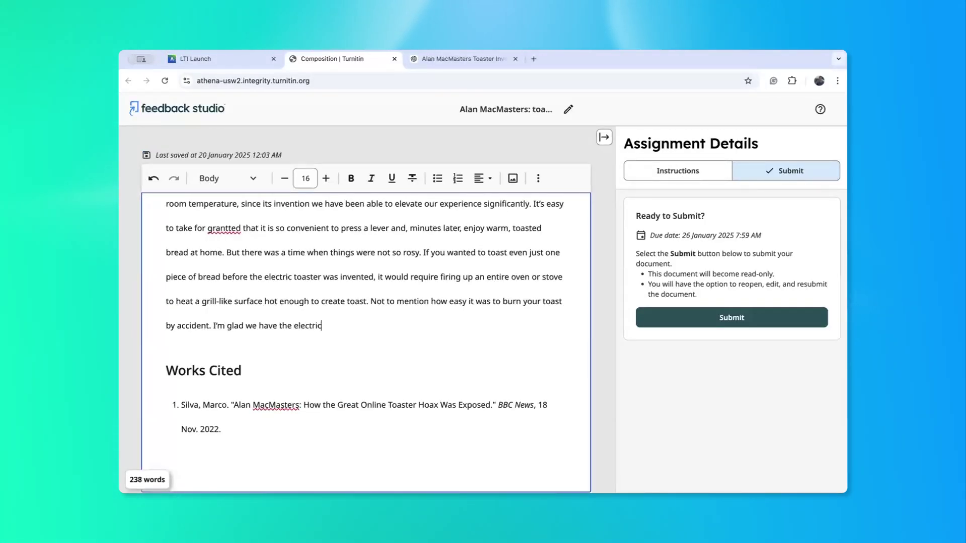
Submit the electric toaster essay from the Assignment Details Submit tab
click(709, 318)
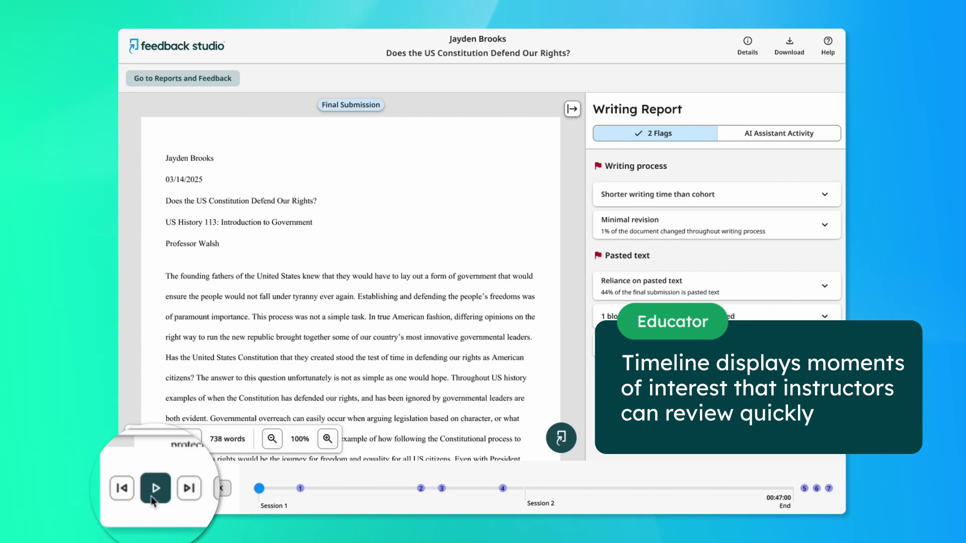
Replay the essay's writing session along the Writing Report timeline
click(154, 488)
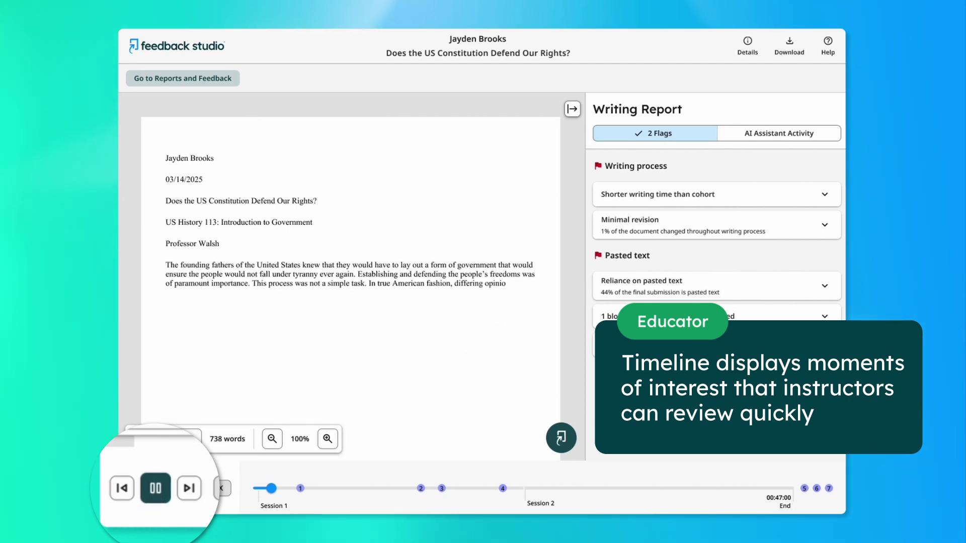